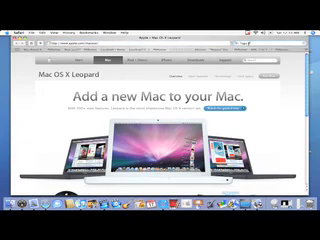
Search Google for 'fugu download' and open the VersionTracker Fugu 1.2.0 page
key("Return")
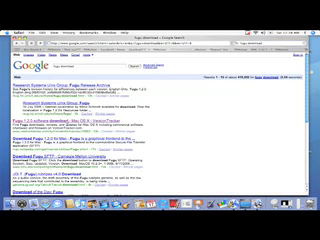
left_click(60, 120)
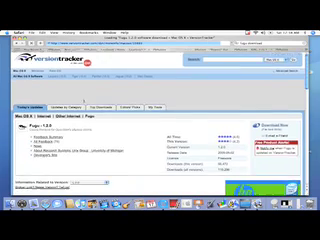
scroll(84, 100, "down", 10)
scroll(84, 100, "down", 5)
scroll(76, 107, "down", 2)
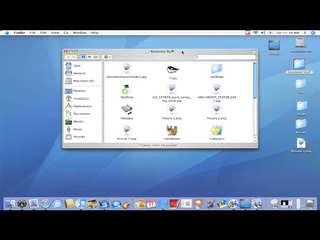
Launch the Fugu application from the Awesome Stuff Finder window
double_click(172, 70)
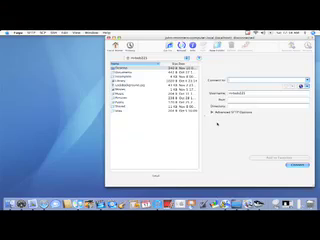
type("192.168.1.106")
Connect Fugu to the iPod Touch's IP as user root with its password
key("Tab")
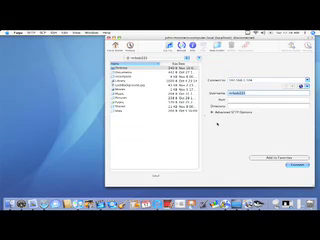
key("BackSpace")
type("root")
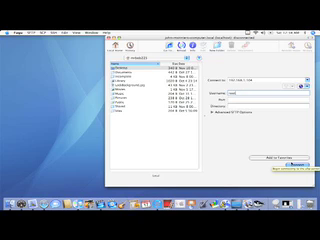
left_click(299, 164)
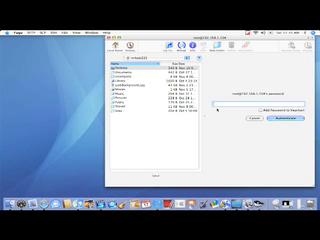
type("••••")
type("••")
key("Return")
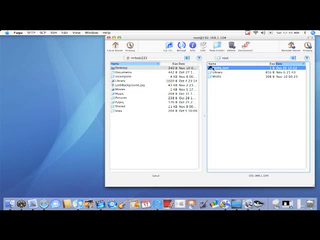
Navigate the remote pane into the Media folder, then into ROMs
double_click(216, 77)
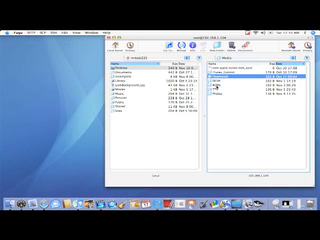
double_click(215, 86)
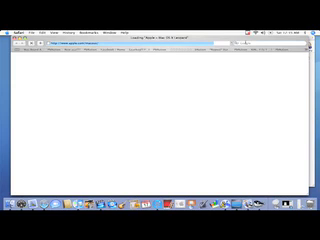
Search 'nes roms', open The Old Computer's '# - L' list, and download the Dogtown zip
key("Return")
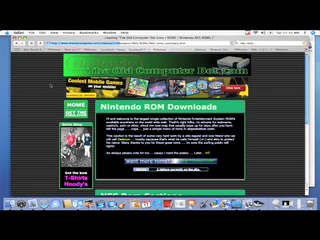
scroll(160, 130, "down", 2)
scroll(160, 130, "down", 3)
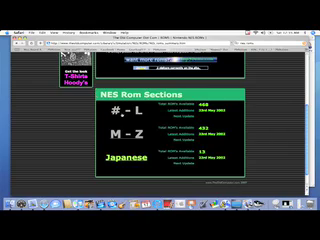
left_click(123, 113)
scroll(160, 130, "down", 5)
scroll(160, 130, "down", 3)
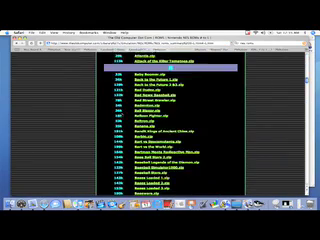
scroll(160, 130, "down", 3)
scroll(170, 125, "down", 5)
scroll(170, 125, "down", 5)
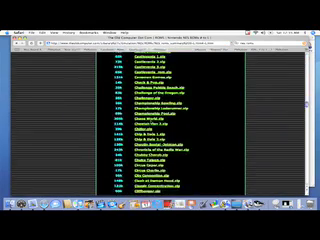
scroll(170, 125, "down", 5)
scroll(170, 125, "down", 3)
scroll(160, 125, "down", 1)
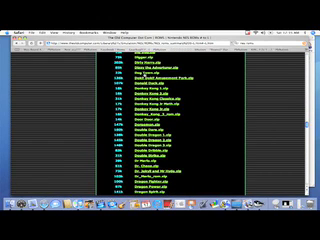
left_click(140, 75)
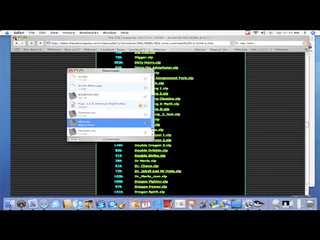
Hide Safari and reveal the downloaded Dogtown ROM in Finder
key("super+w")
key("Down")
key("shift+Up")
key("shift+Up")
key("shift+Up")
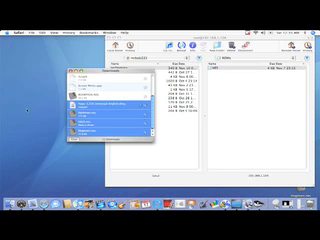
key("Down")
left_click(145, 131)
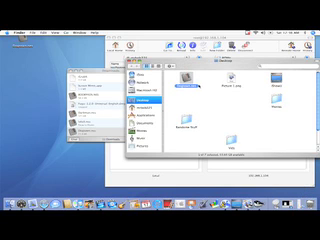
Move the Dogtown ROM onto the desktop and close the Finder and Downloads windows
left_click_drag(86, 132, 48, 155)
key("super+w")
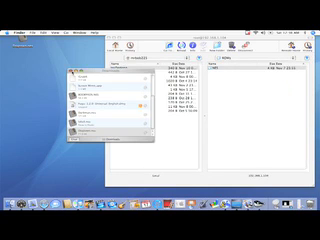
key("super+w")
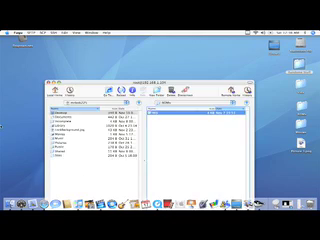
mouse_move(74, 85)
left_mouse_down()
mouse_move(2, 128)
mouse_move(132, 38)
left_mouse_up()
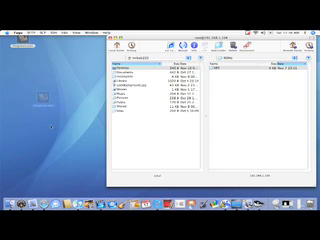
Drag the Dogtown ROM from Fugu's local Desktop folder into the iPod's NES folder
left_click_drag(225, 67, 48, 125)
left_click(160, 38)
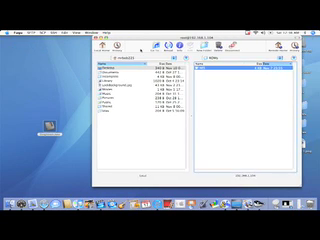
double_click(110, 68)
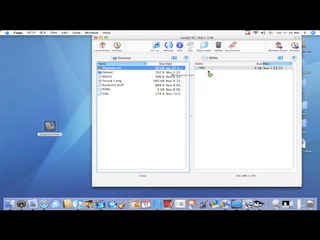
left_click(215, 68)
left_click_drag(216, 68, 217, 69)
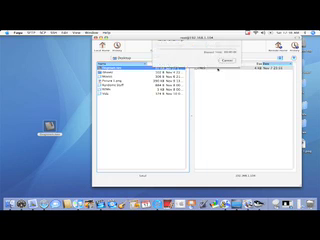
left_click(217, 69)
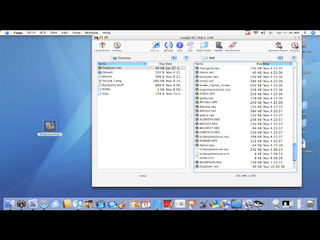
Close the Fugu window with its red close button, leaving the desktop visible
left_click(96, 38)
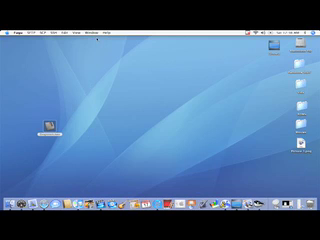